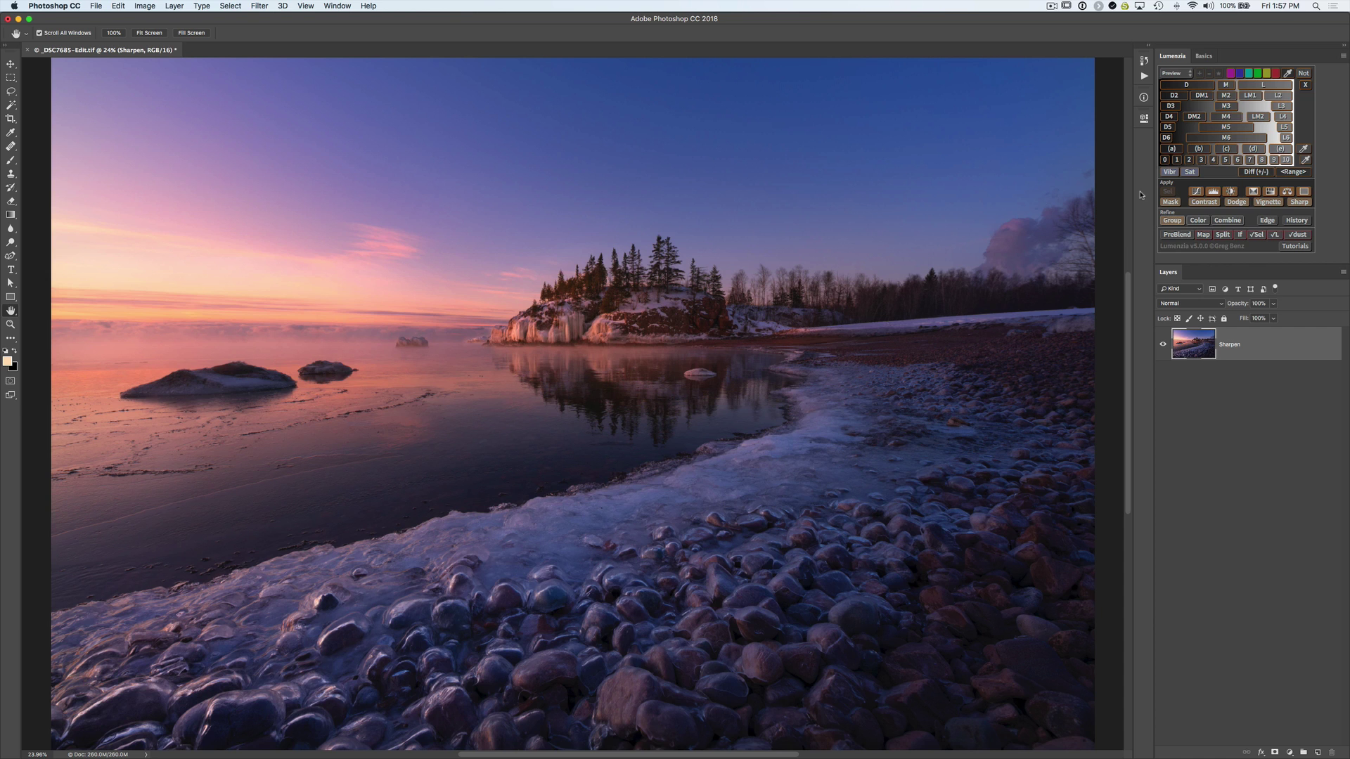
Step: Play the Tone highlights action to add a warm Color Fill 1 layer at Overlay 50%
click(1144, 75)
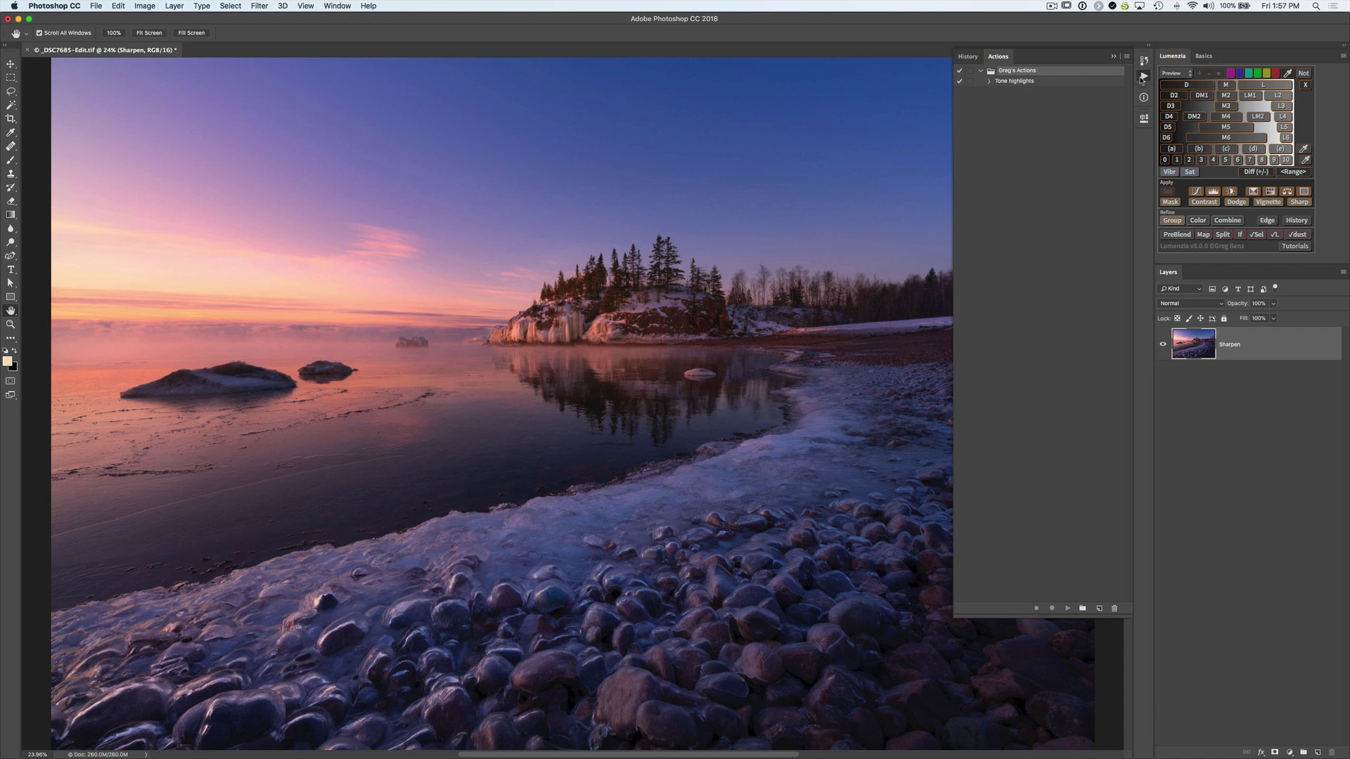
click(1014, 82)
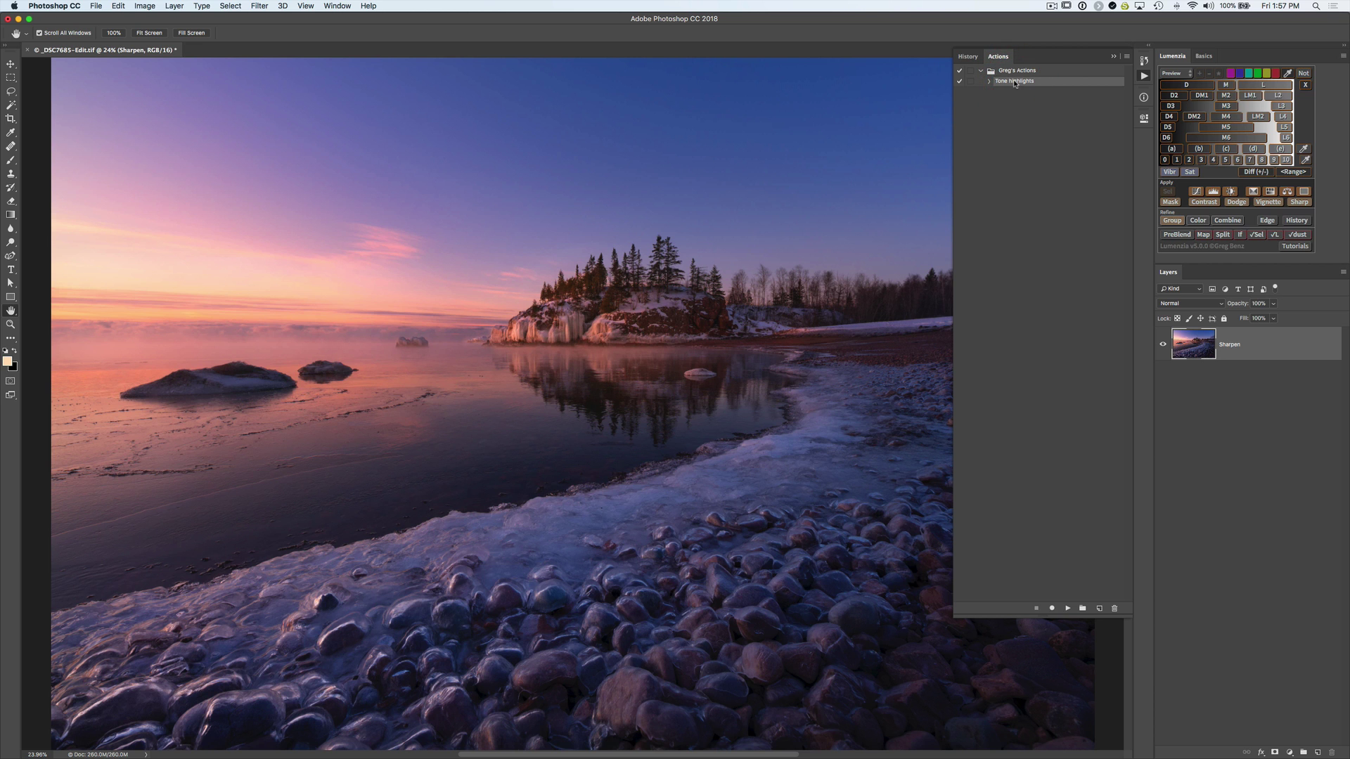
click(989, 80)
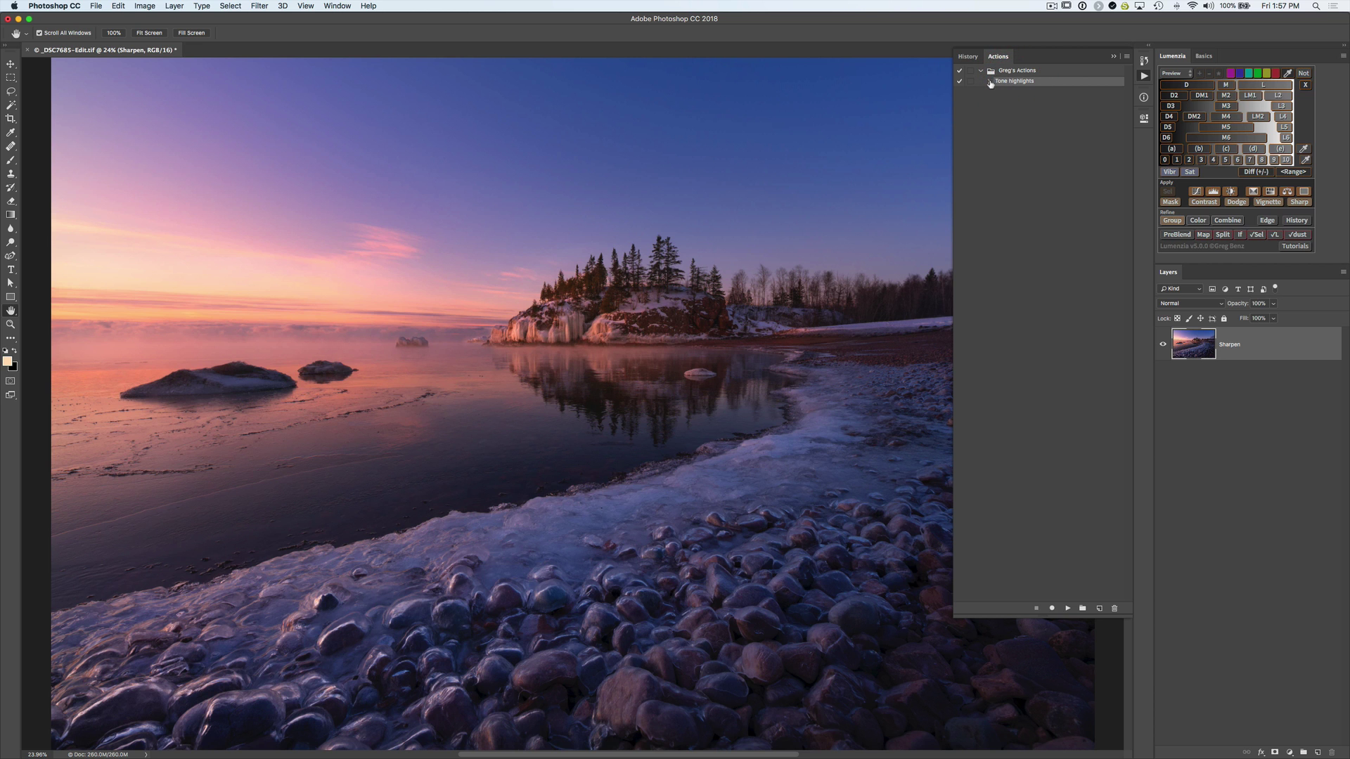
click(1067, 608)
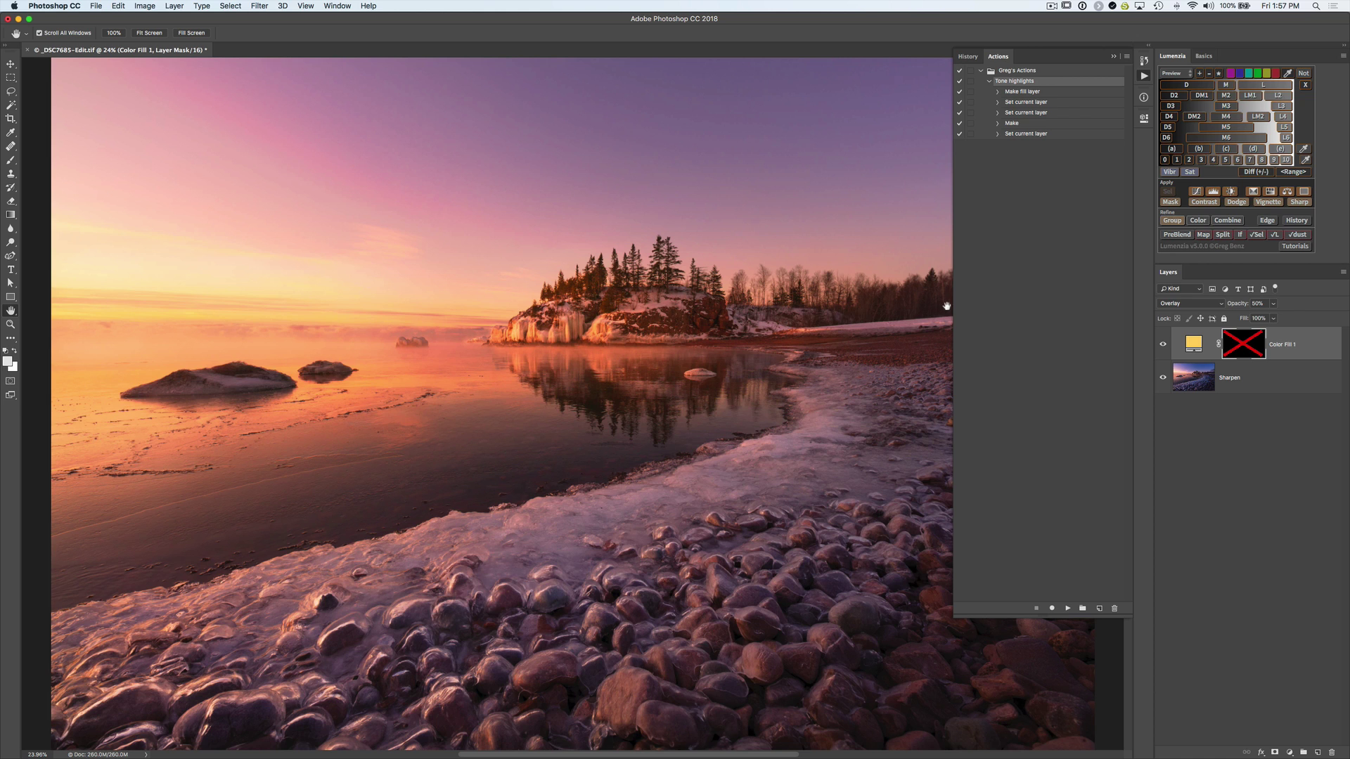
Step: Load the Lumenzia actions from the Lumenzia Utilities window and acknowledge the success message
click(1294, 246)
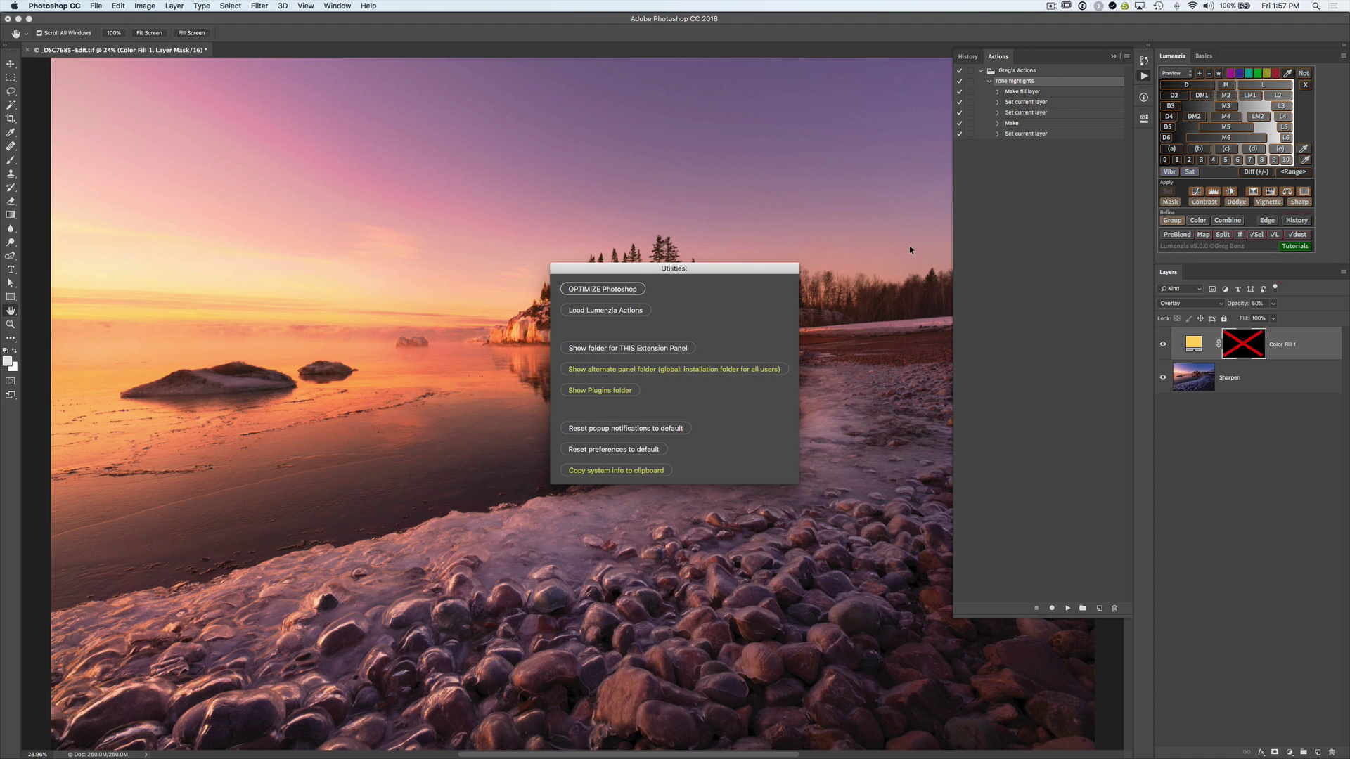
key(Escape)
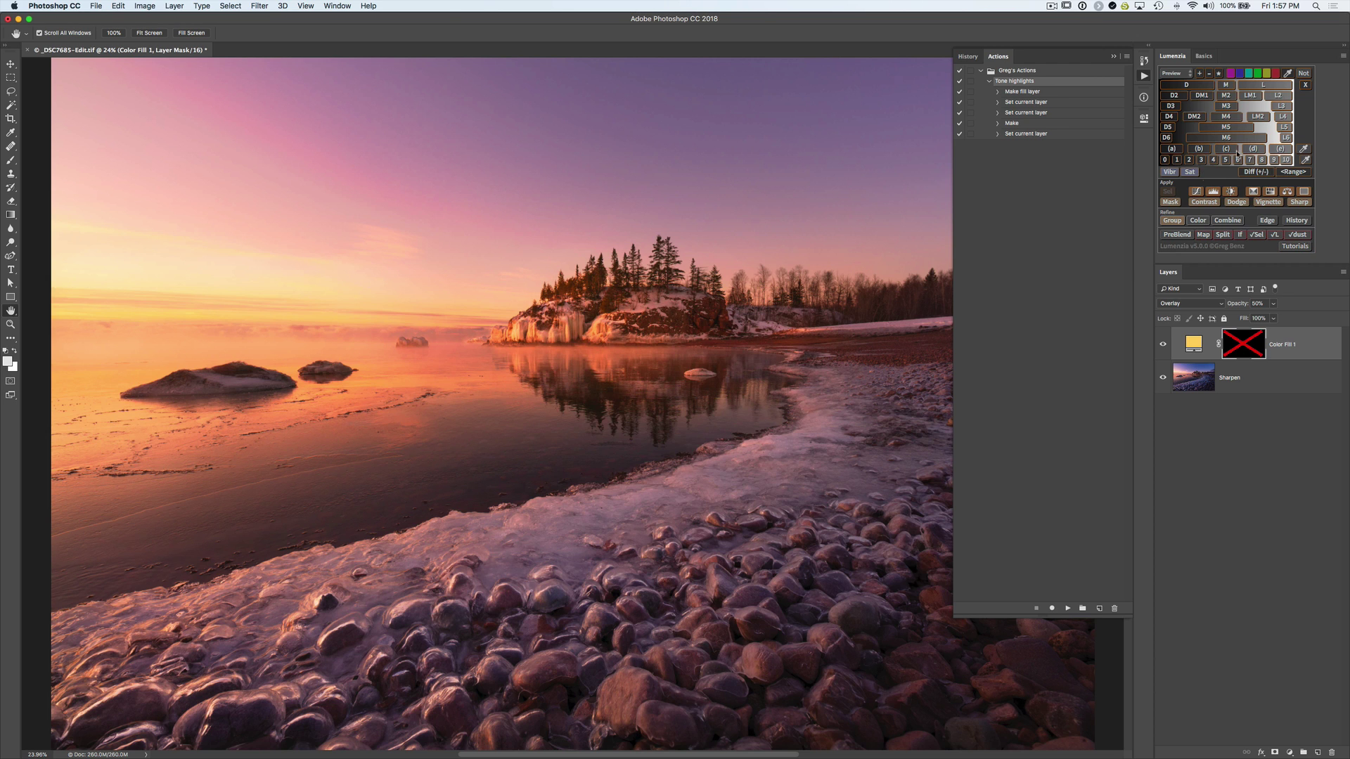
click(1342, 56)
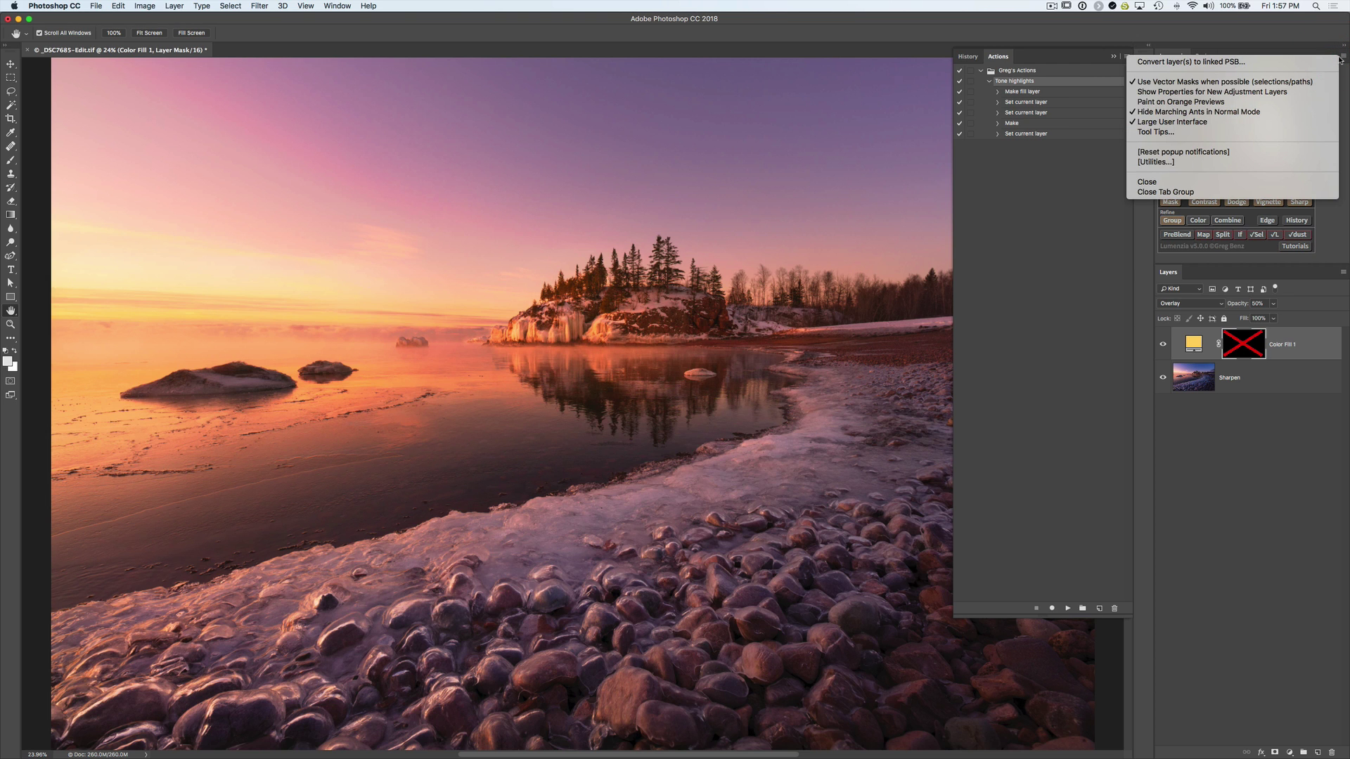
click(1236, 163)
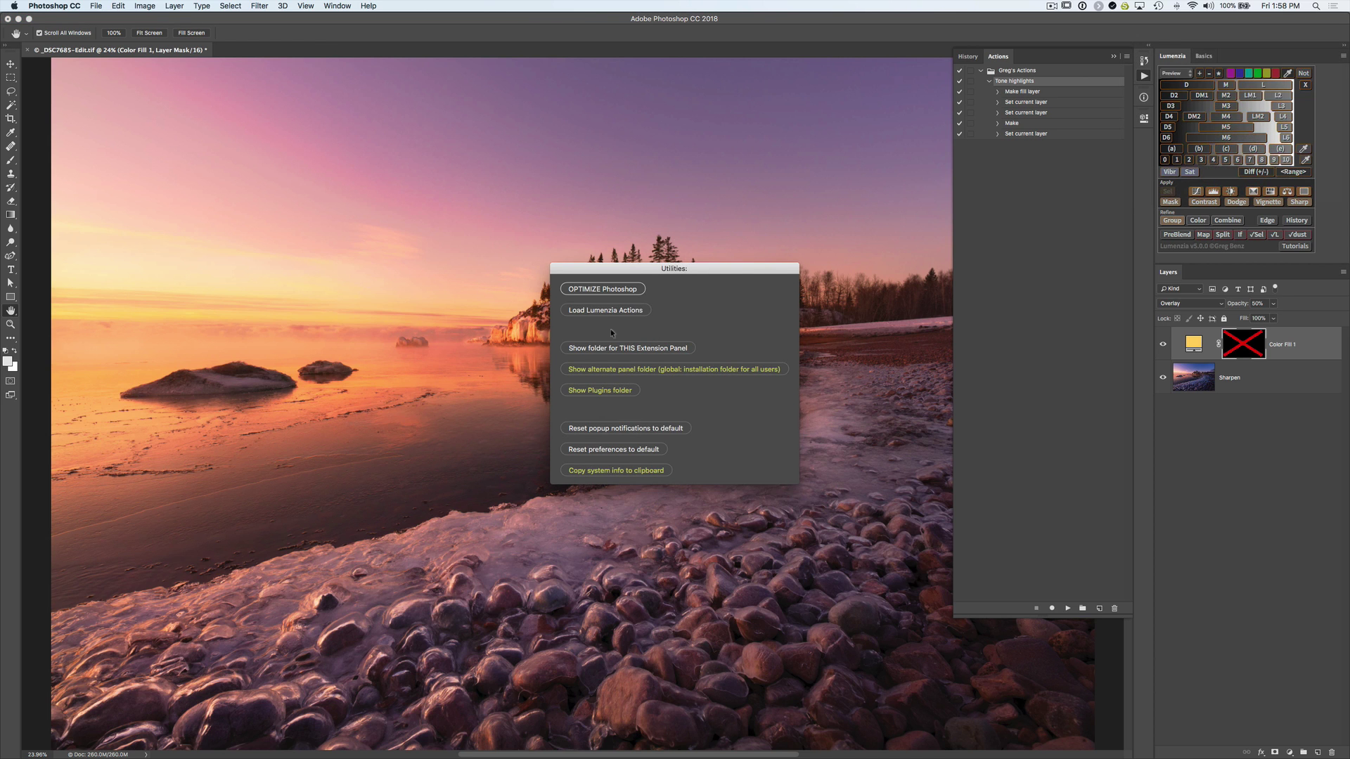
click(592, 311)
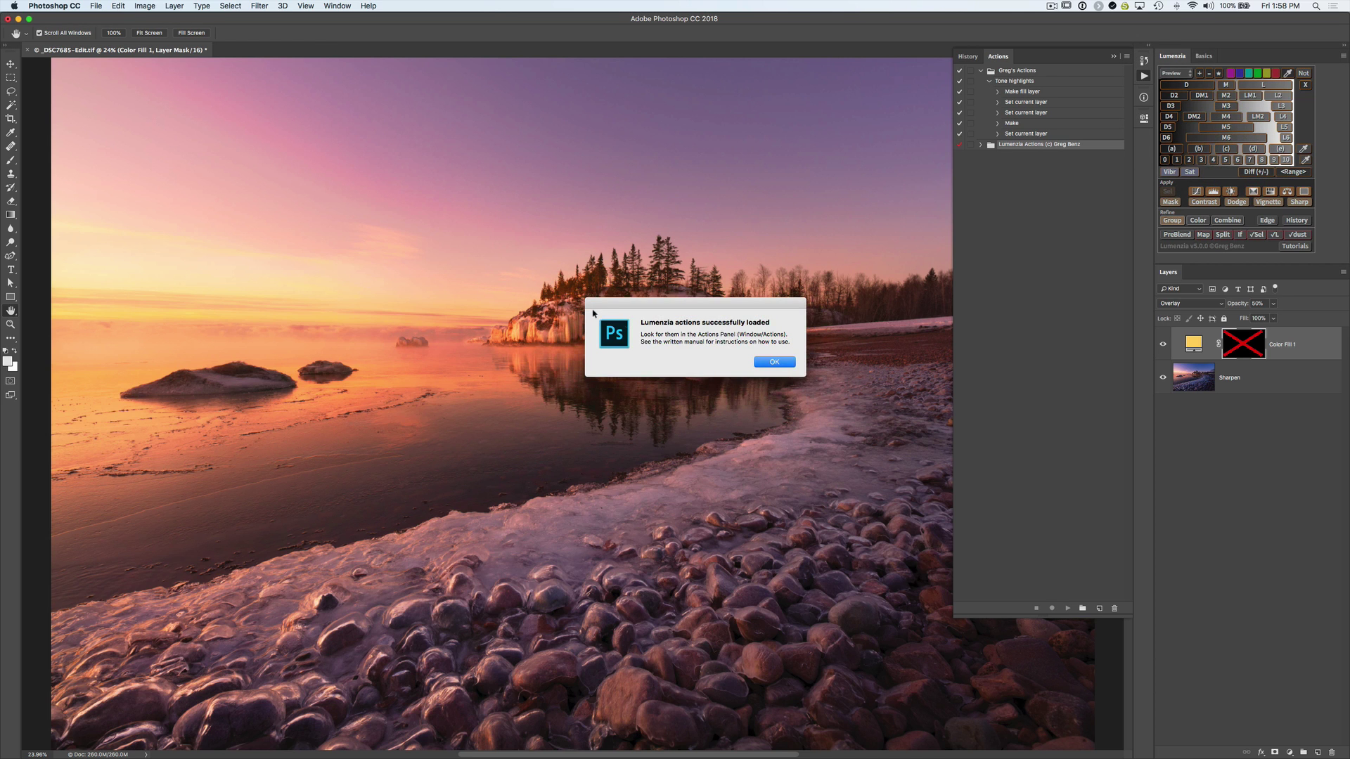
click(773, 363)
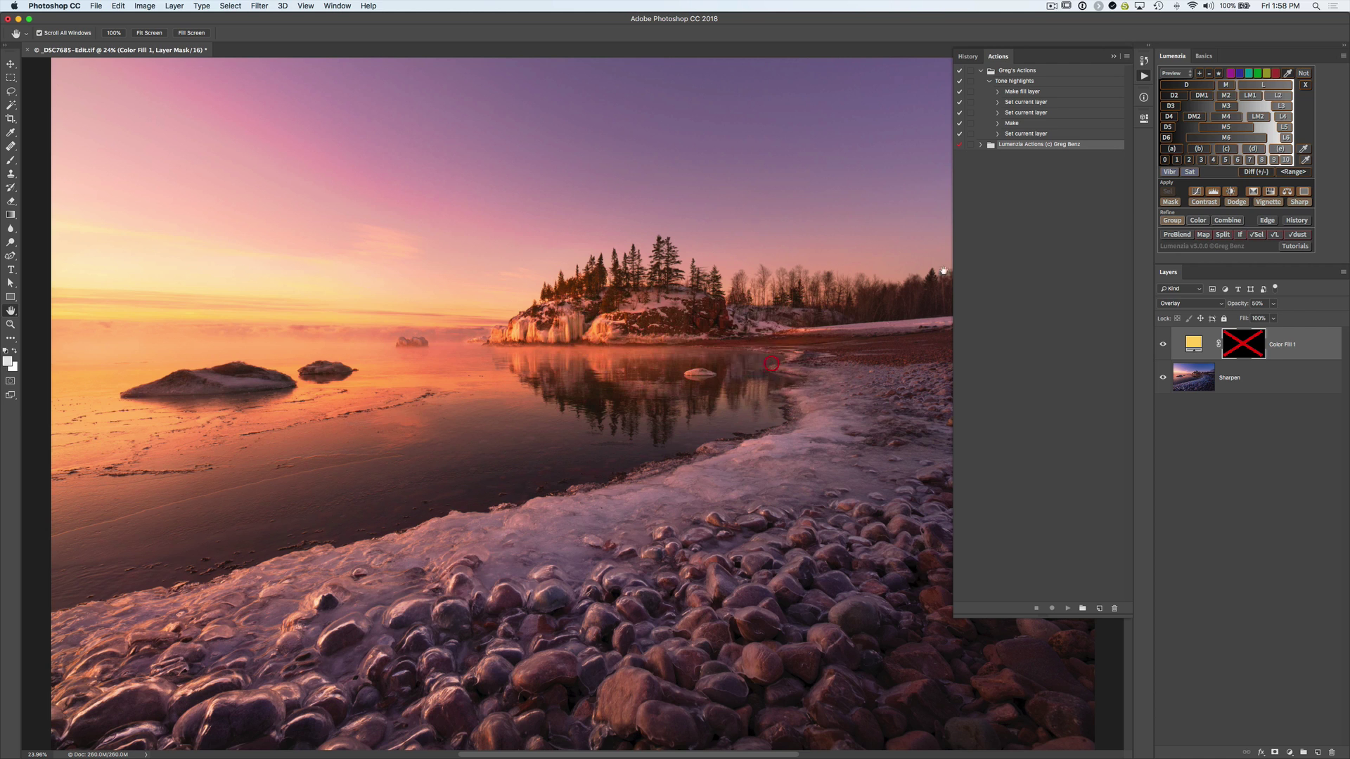
Step: Expand the Lumenzia Actions set to show its actions from L Mask through D6 Selection
click(981, 145)
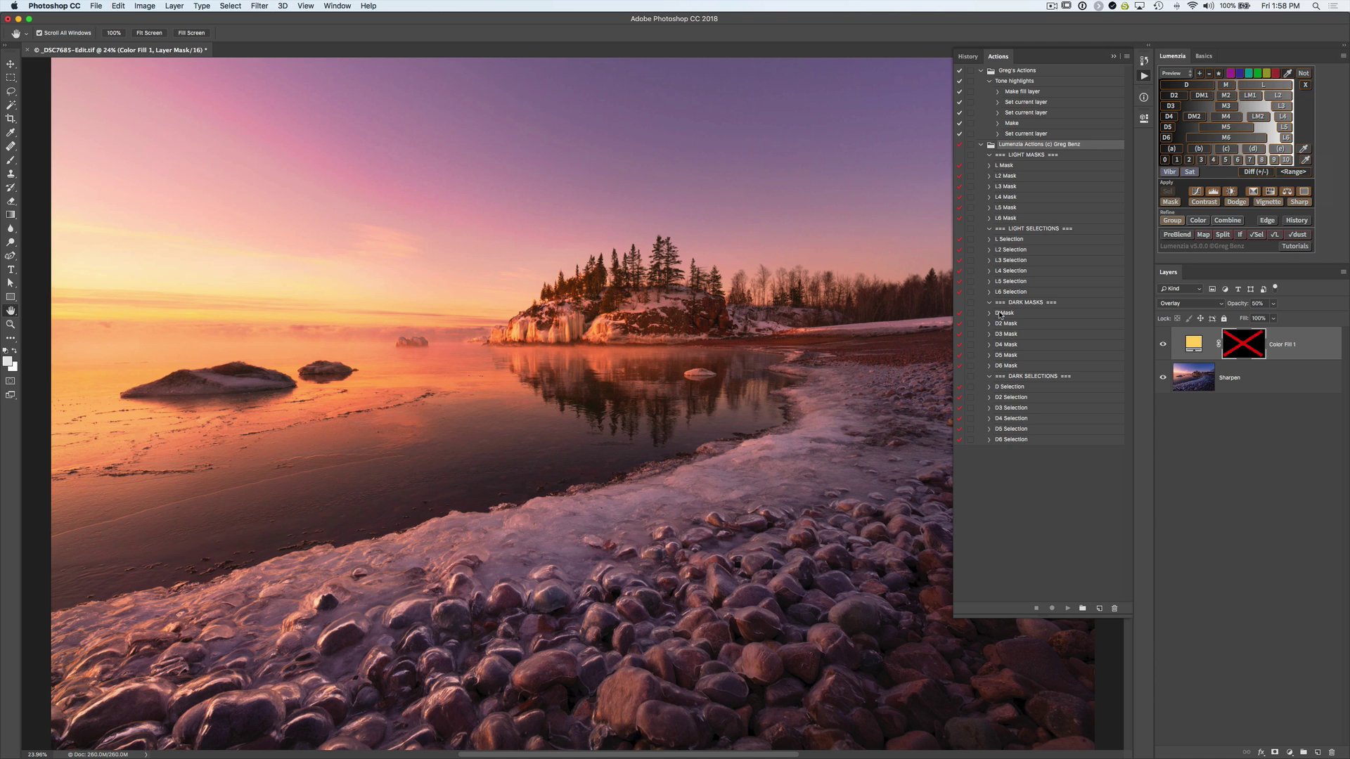
Step: Copy L2 Selection's steps, Make through Delete current channel, into the Tone highlights action
click(989, 250)
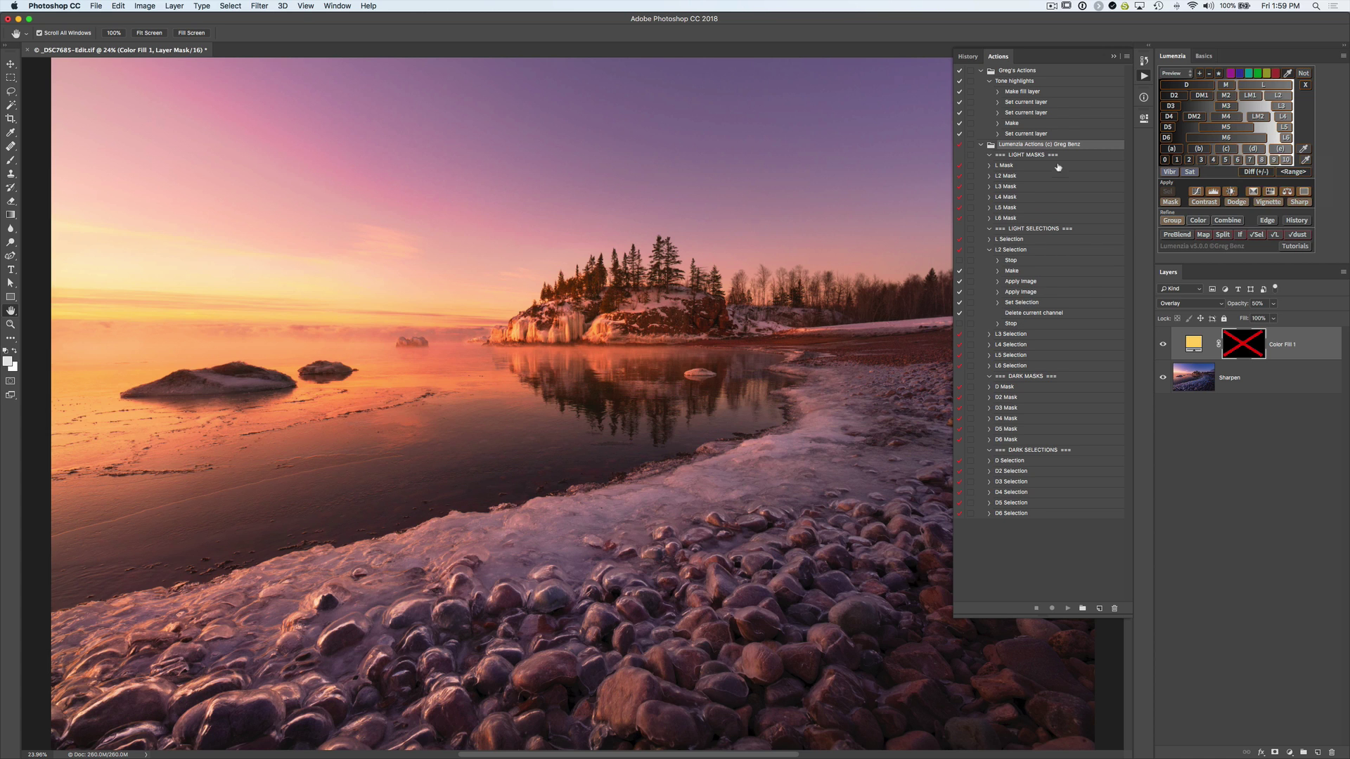
click(1019, 272)
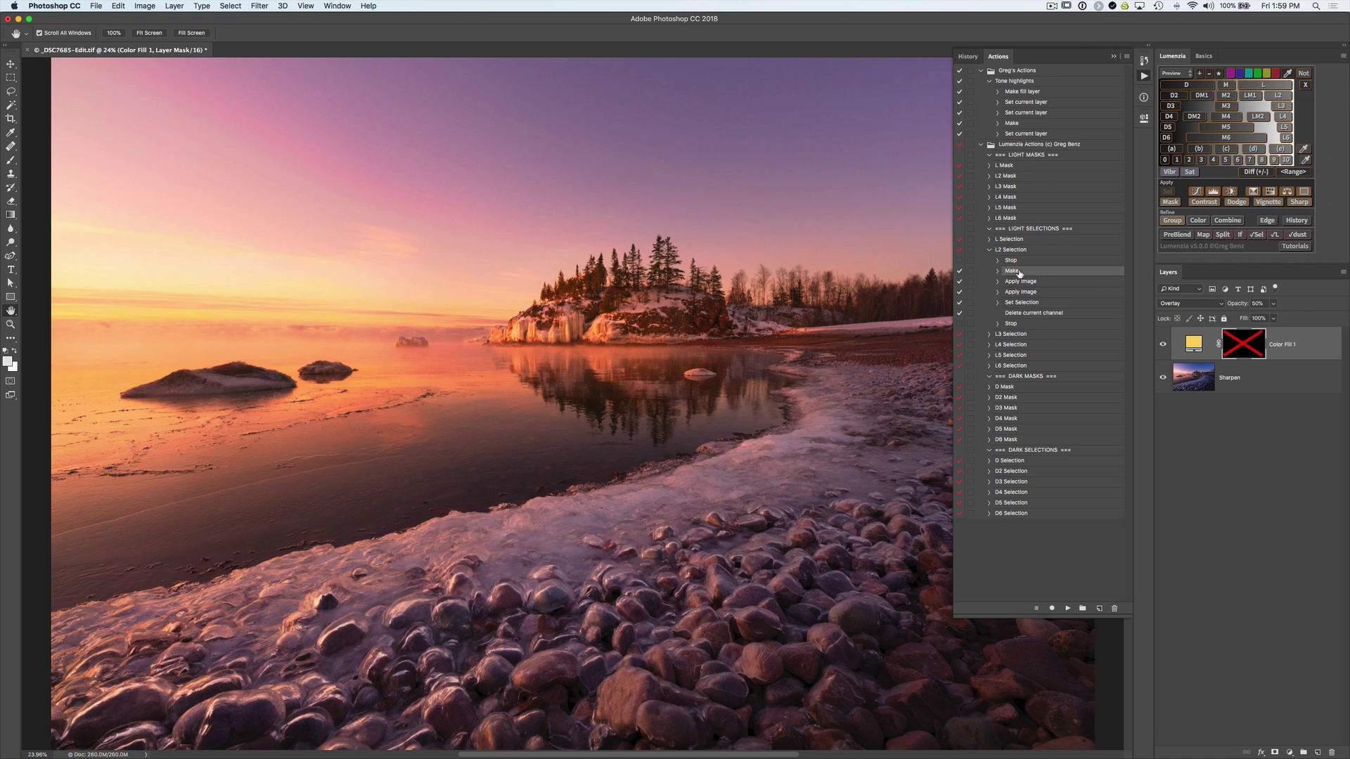
shift+click(1018, 314)
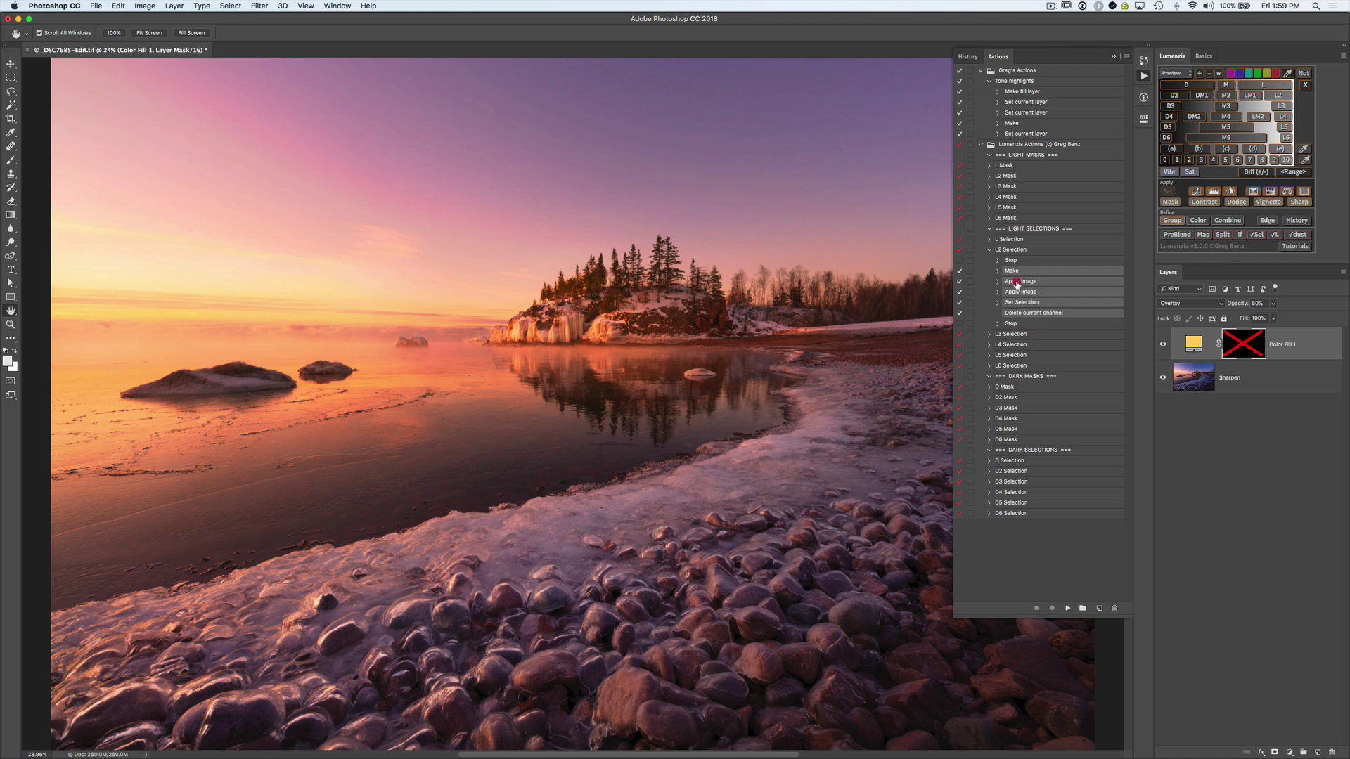
drag(1018, 284, 1053, 133)
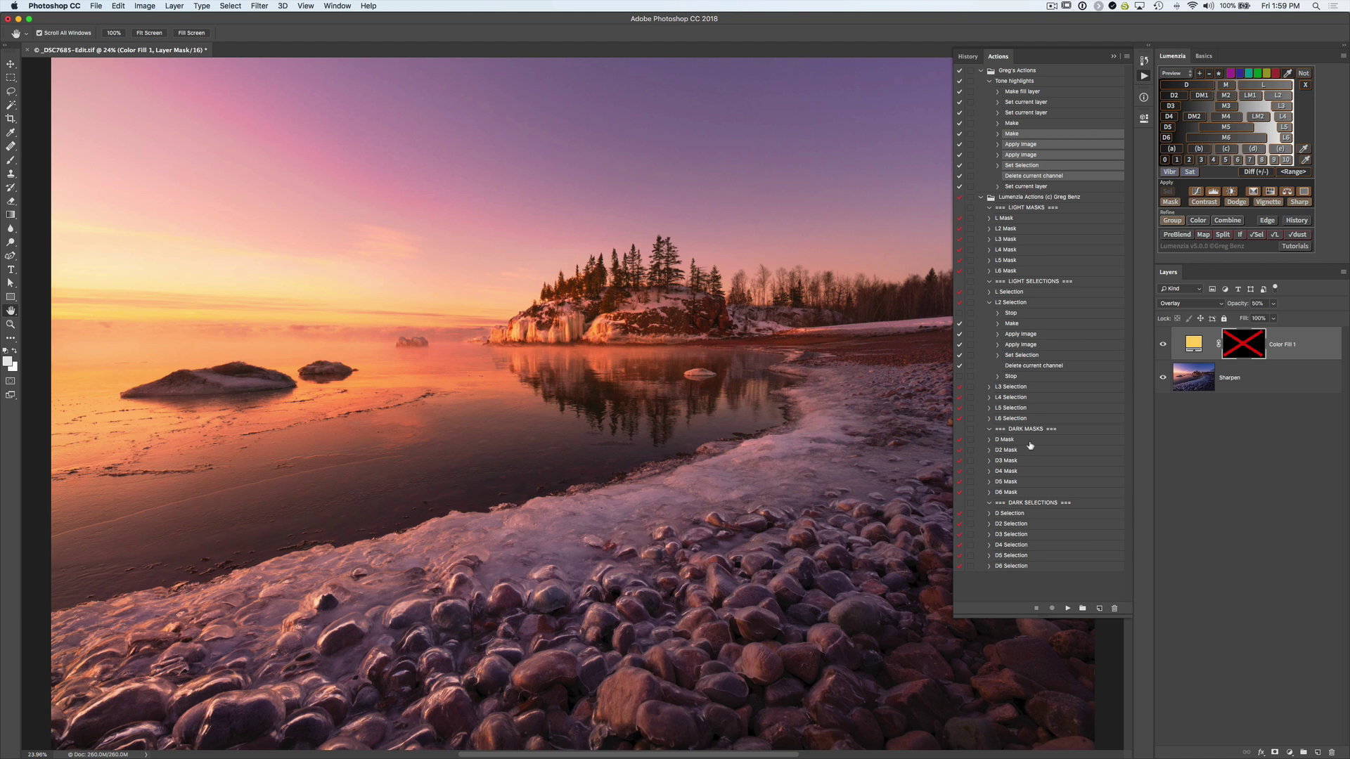
Step: Reinstall the Lumenzia actions from Utilities, agreeing to overwrite the existing set
click(1343, 55)
click(1247, 159)
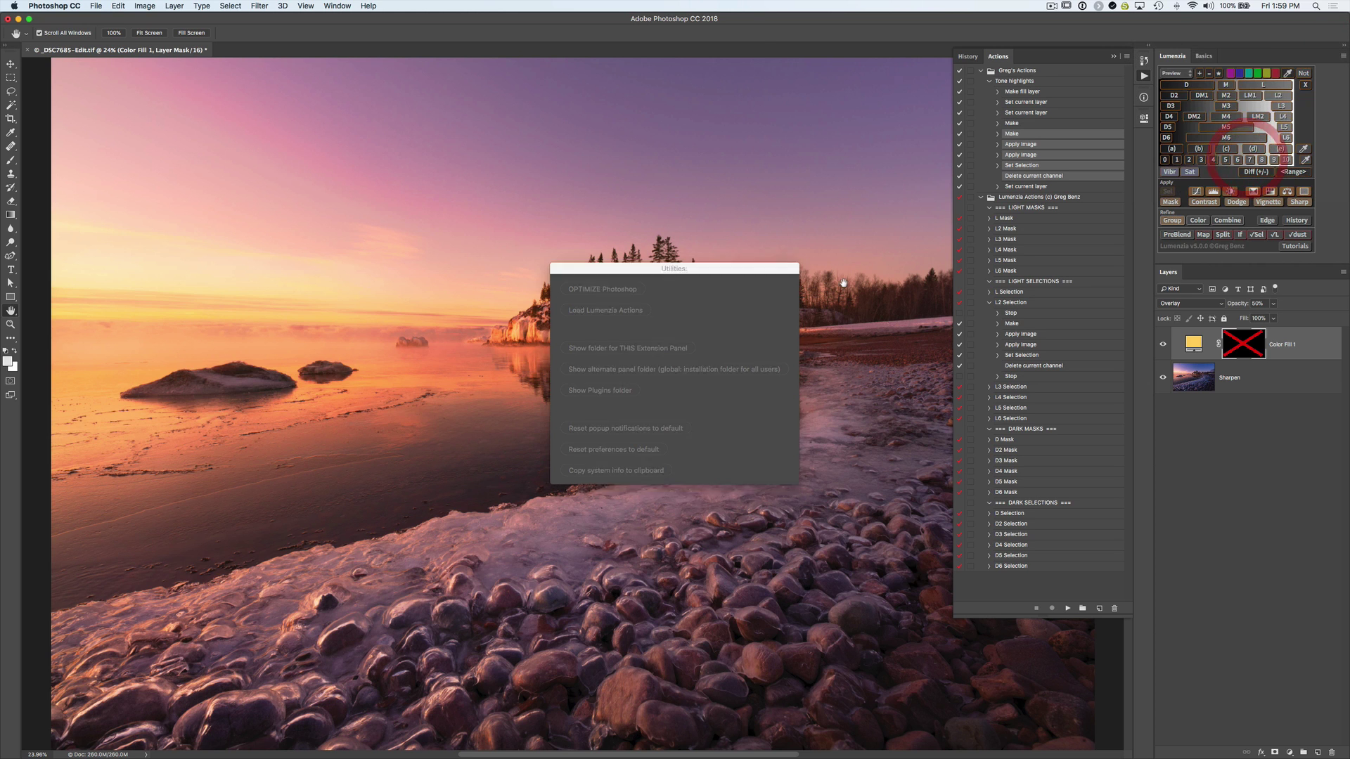
click(604, 310)
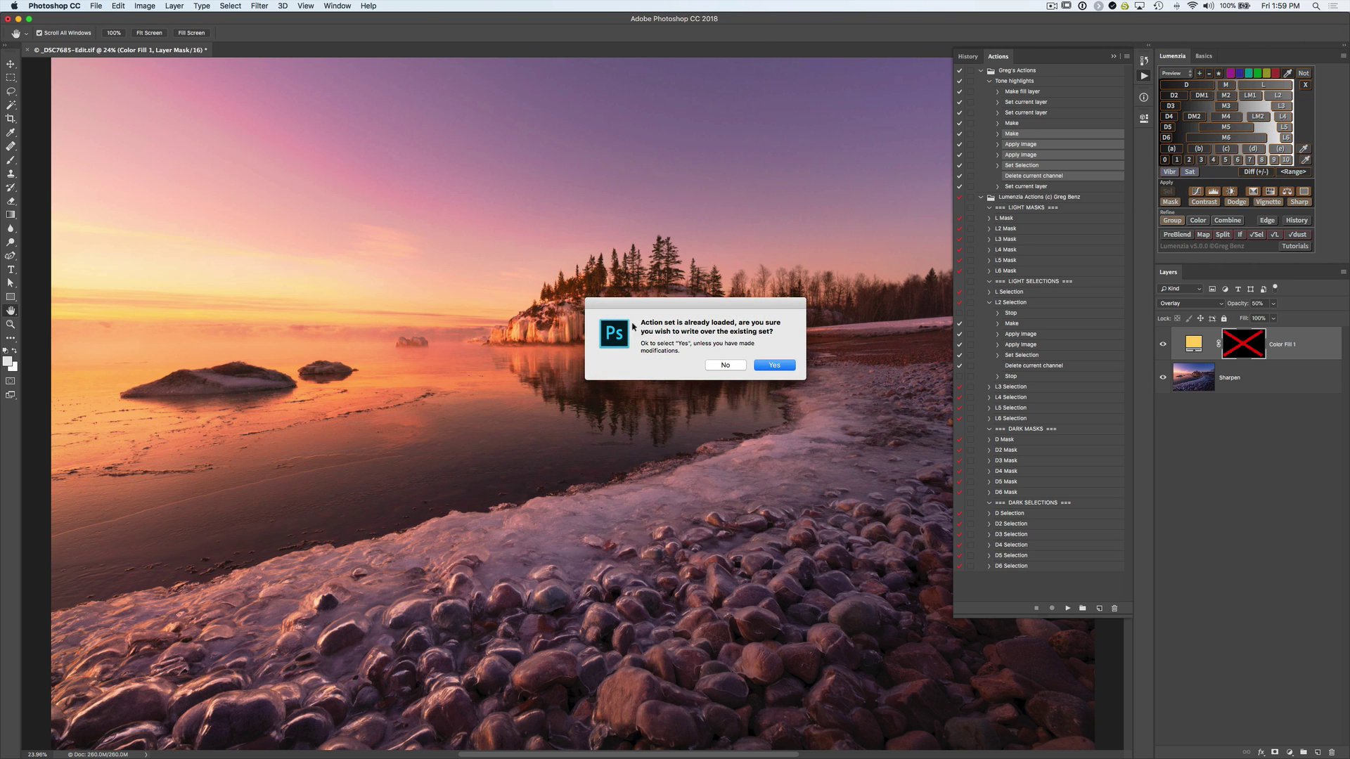
click(774, 365)
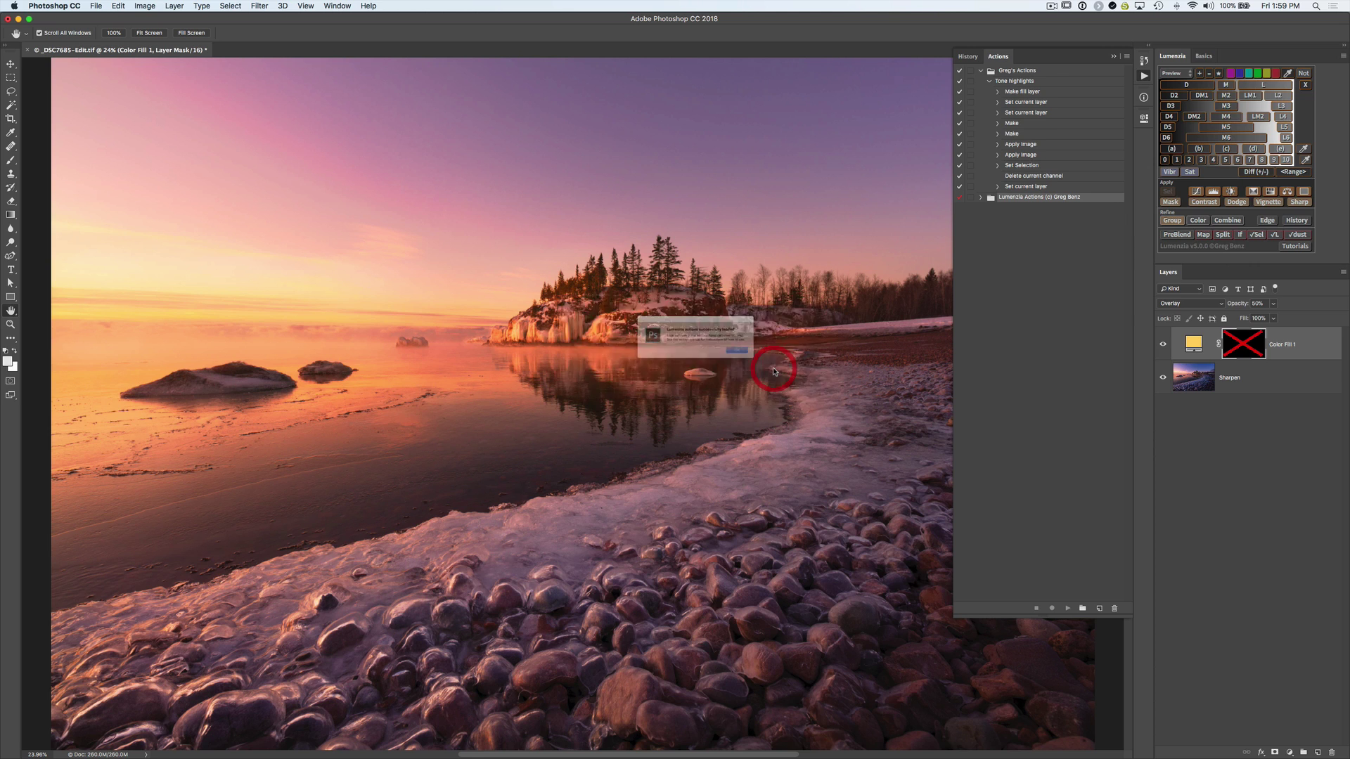
click(773, 362)
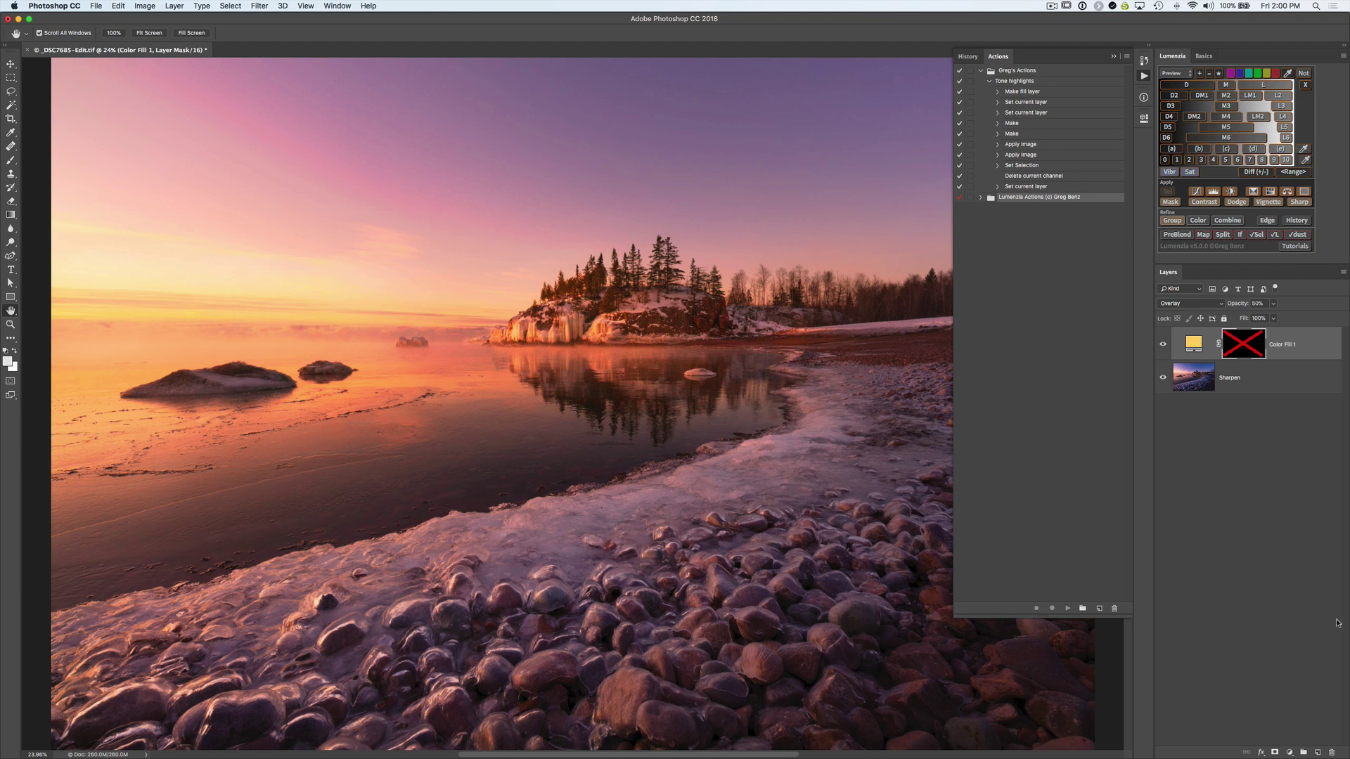
Step: Delete the old Color Fill 1, rerun Tone Highlights, and enable the new layer's black mask
click(1330, 753)
click(1331, 753)
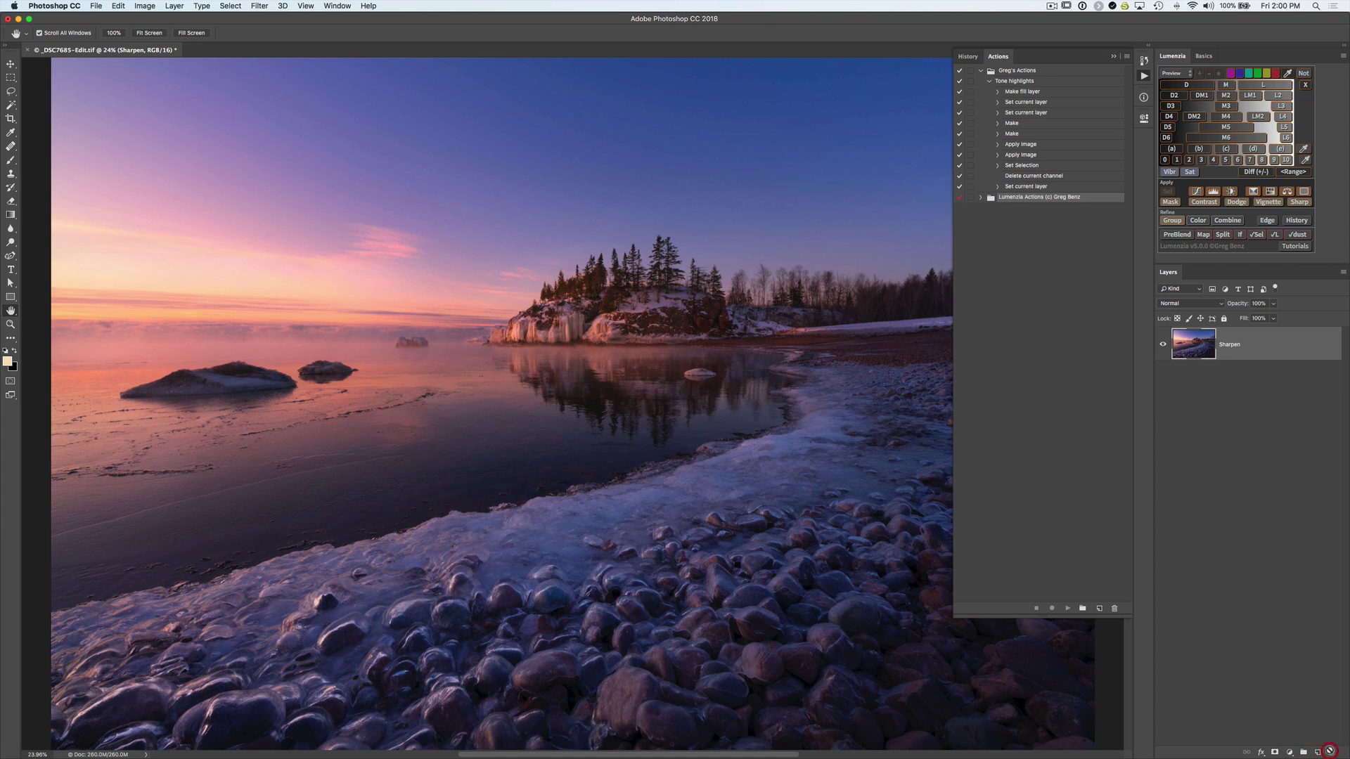
click(1016, 83)
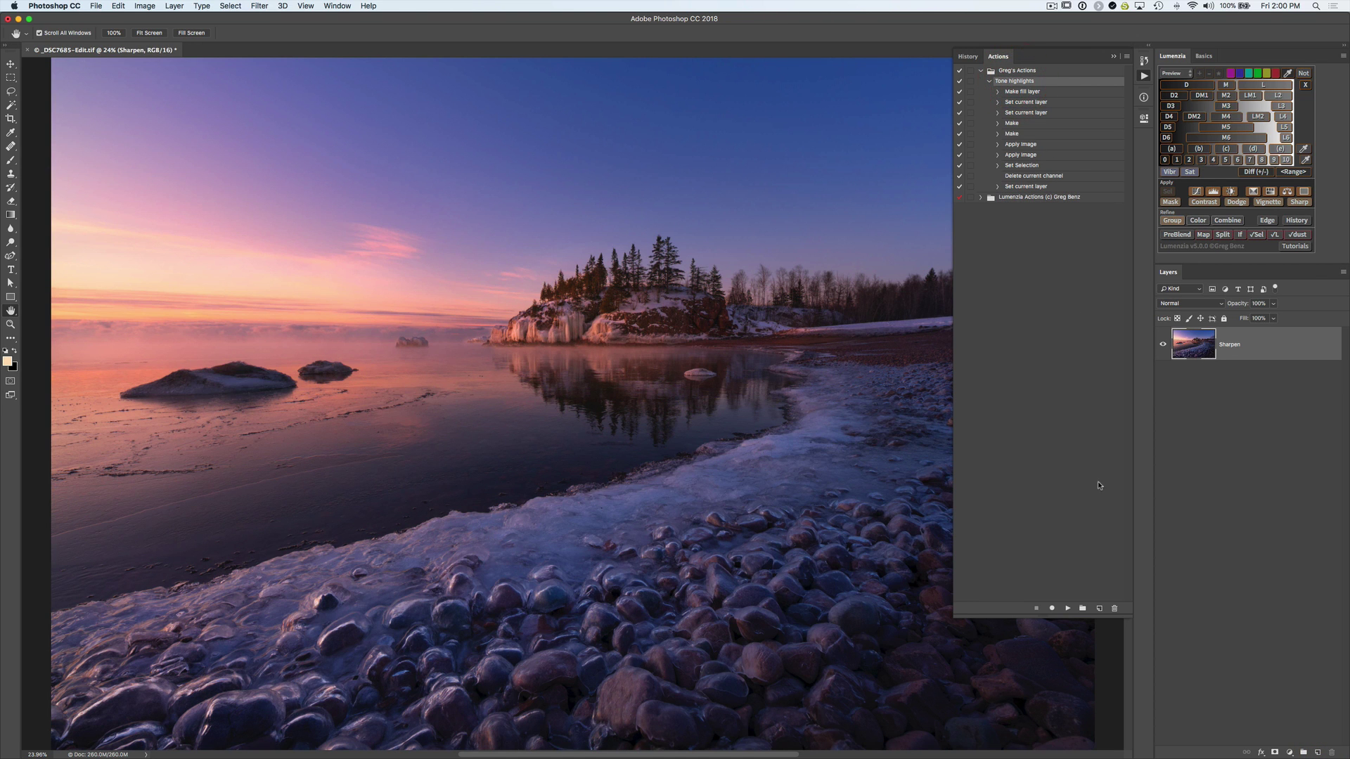
click(1068, 608)
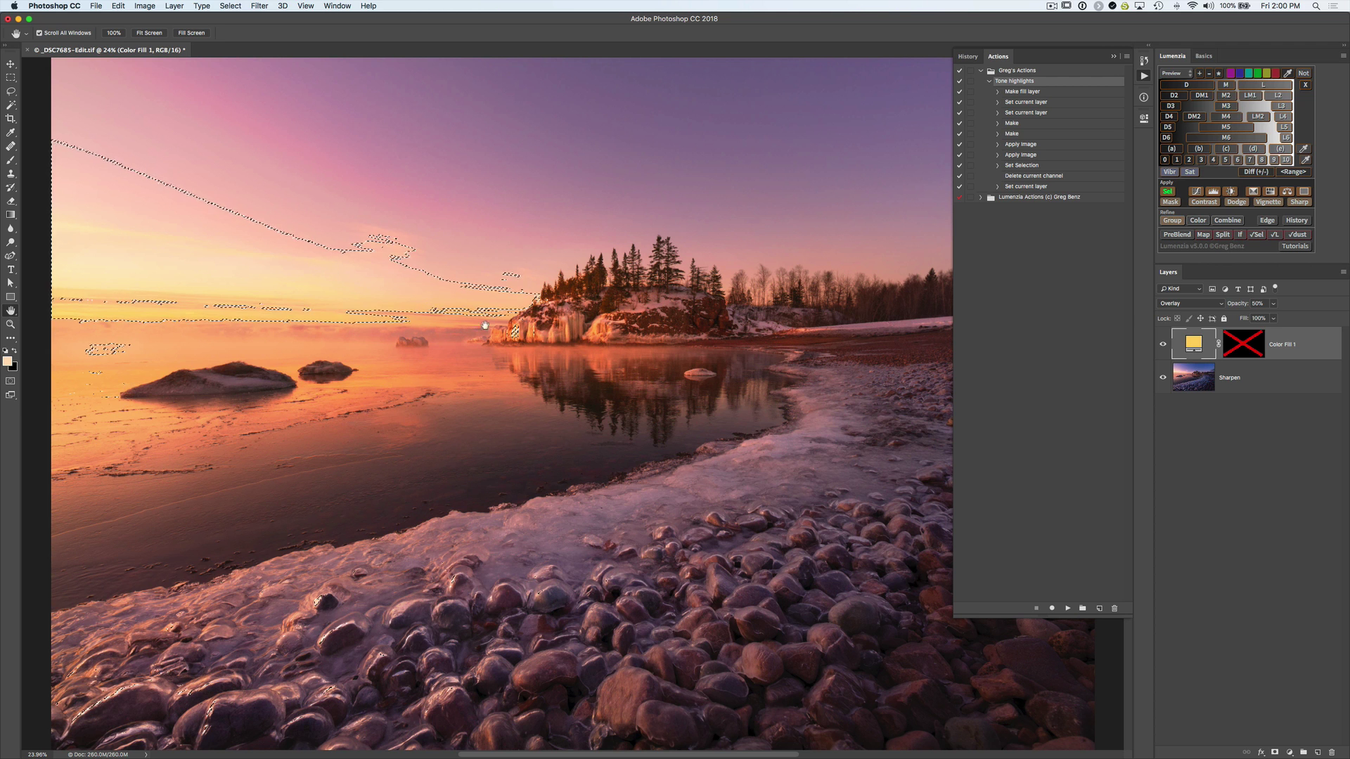
shift+click(1242, 345)
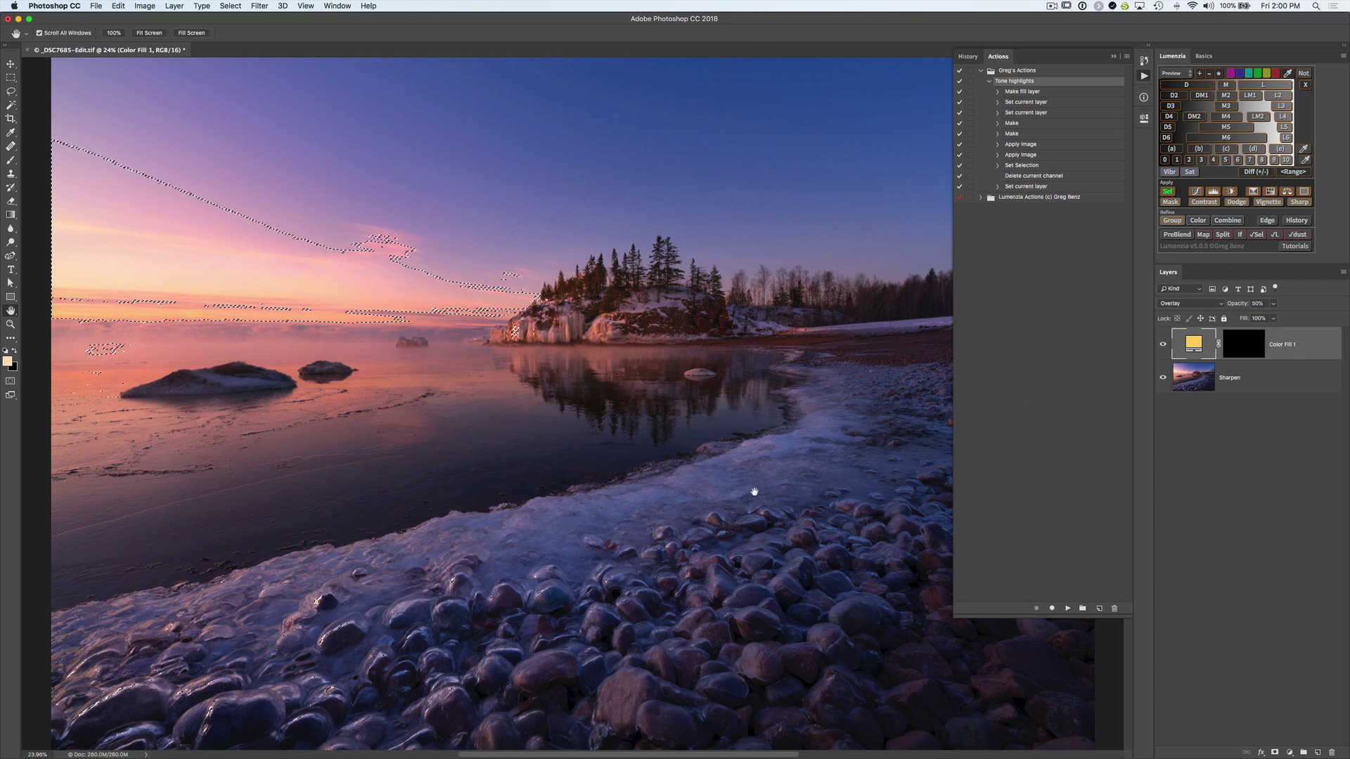
Step: Switch to the Brush with white foreground and target the Color Fill 1 mask
key(b)
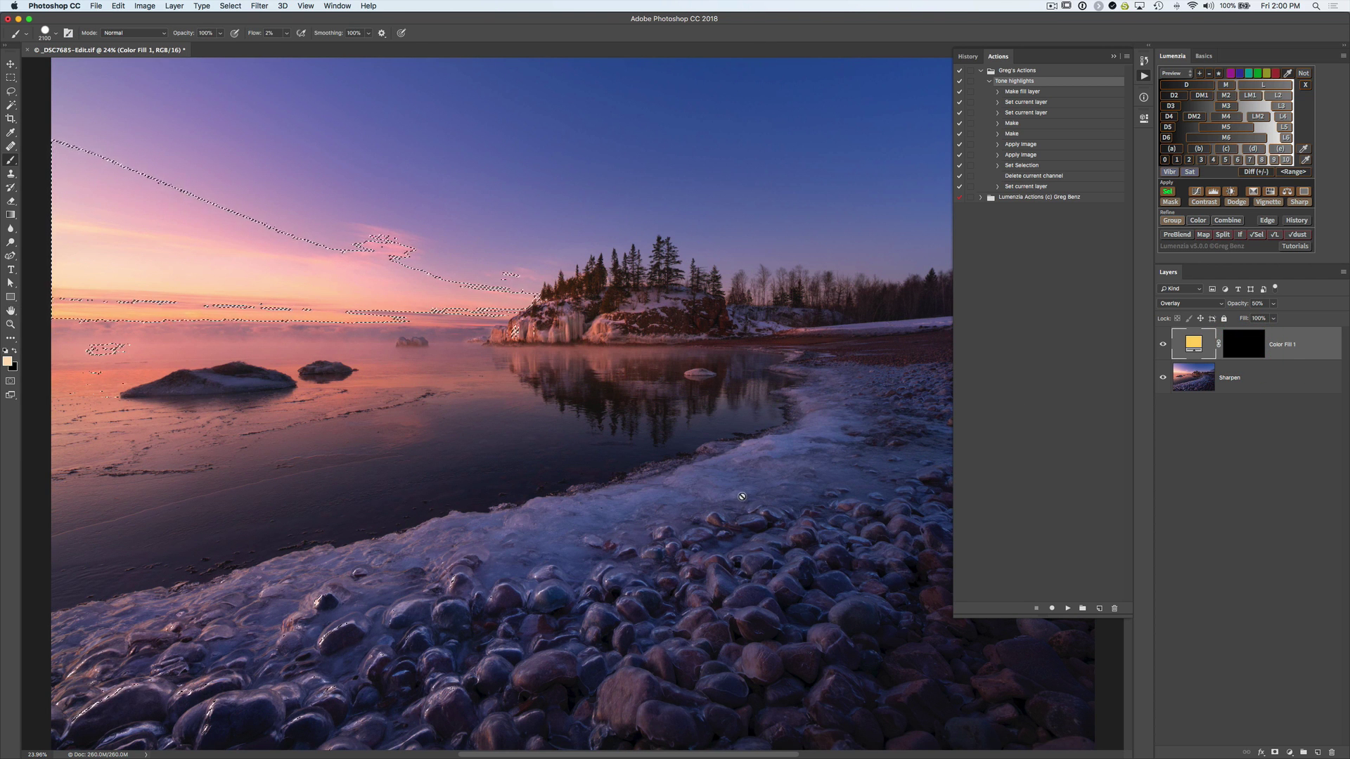
key(x)
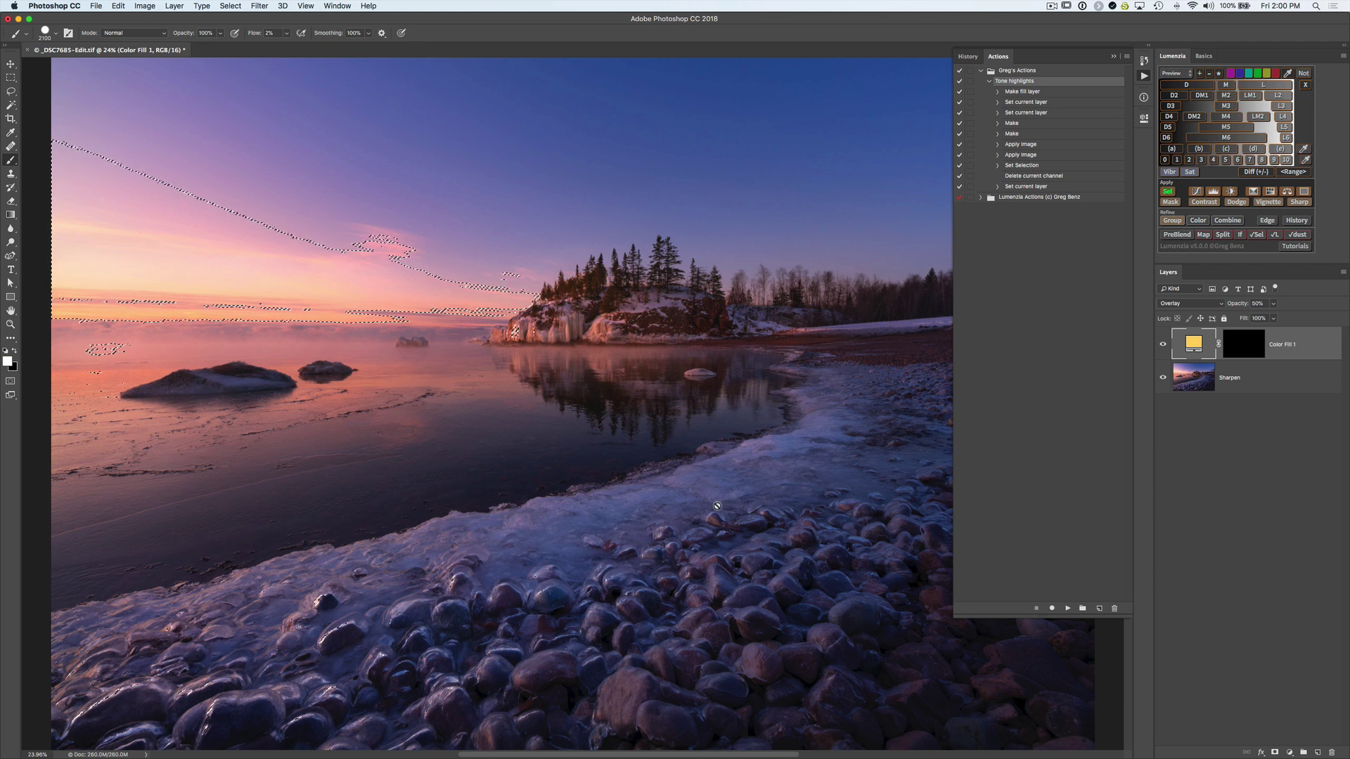
click(1243, 345)
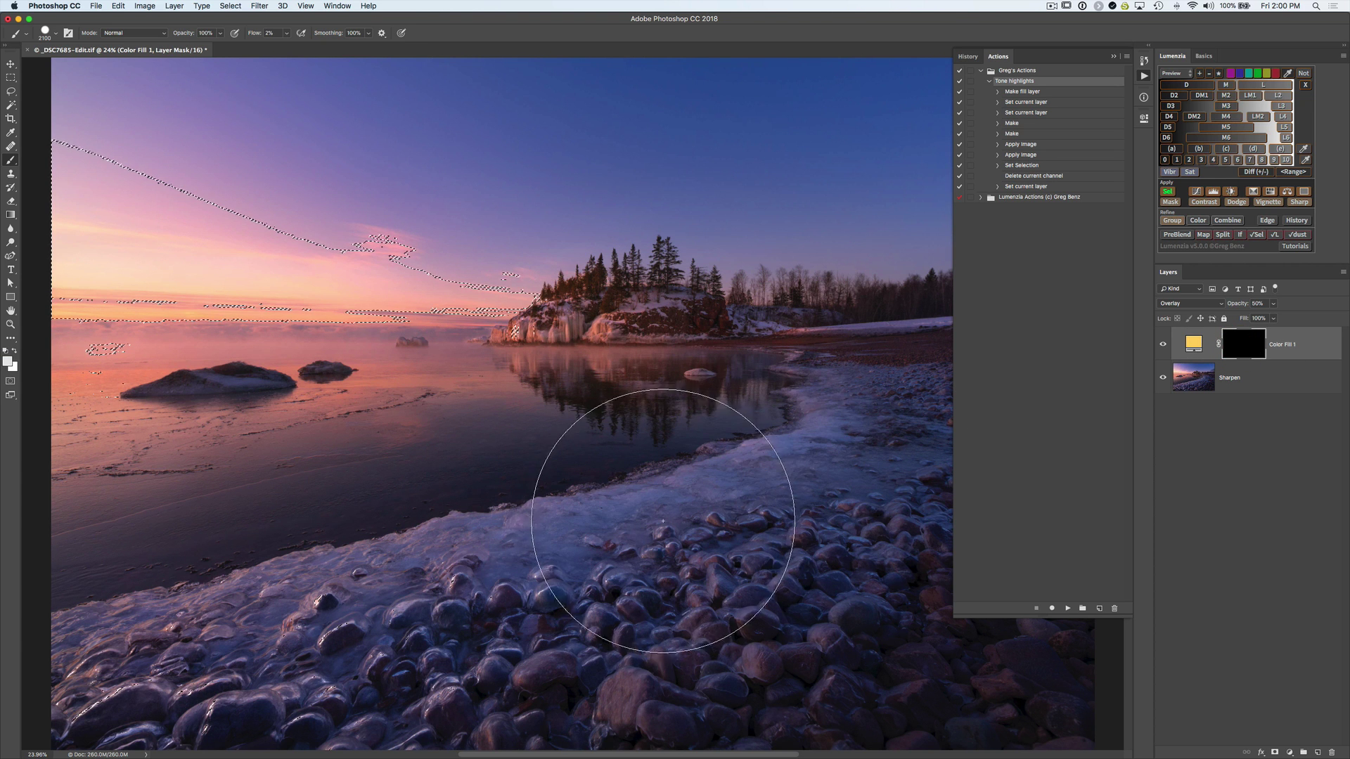
Step: Shrink the brush to 1900, set Flow to 9%, and paint warmth across the shore
key(bracketright)
key(bracketright)
key(bracketleft)
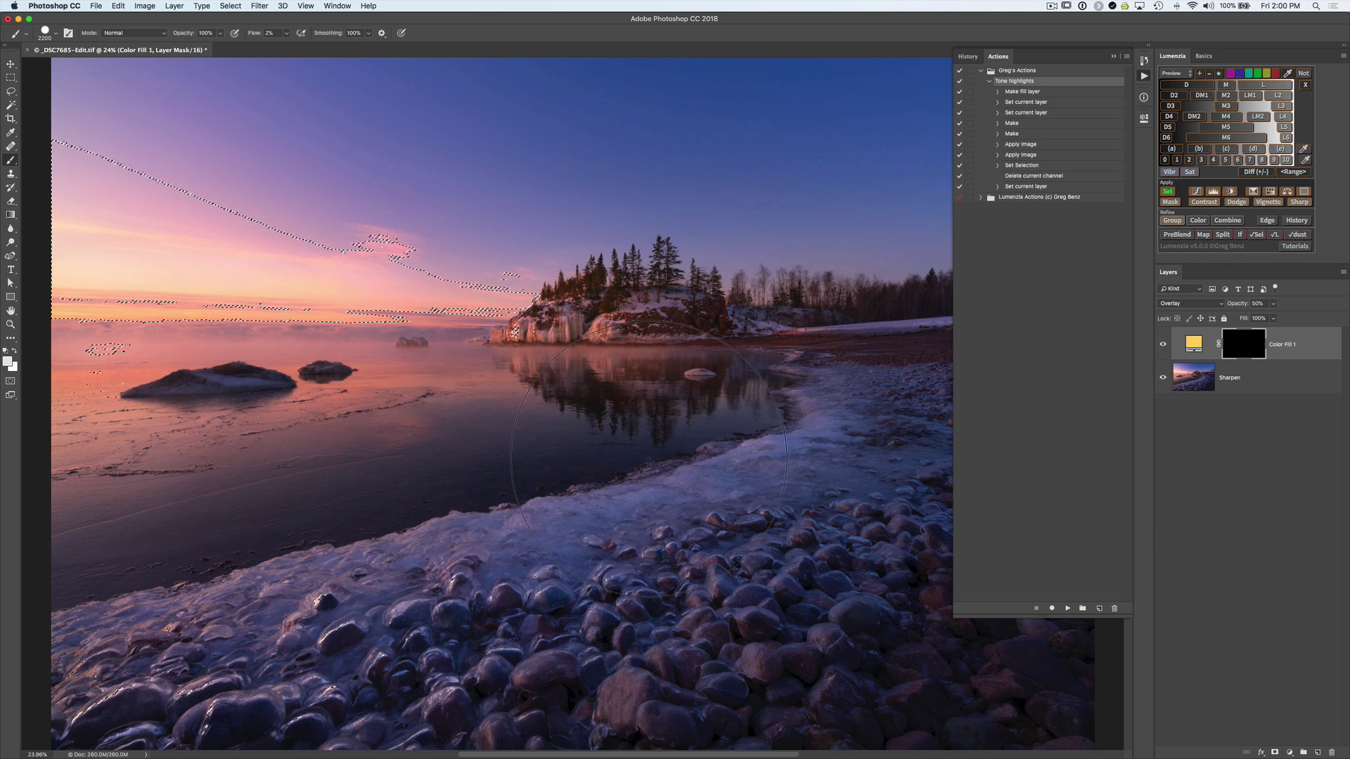
key(bracketleft)
key(bracketleft)
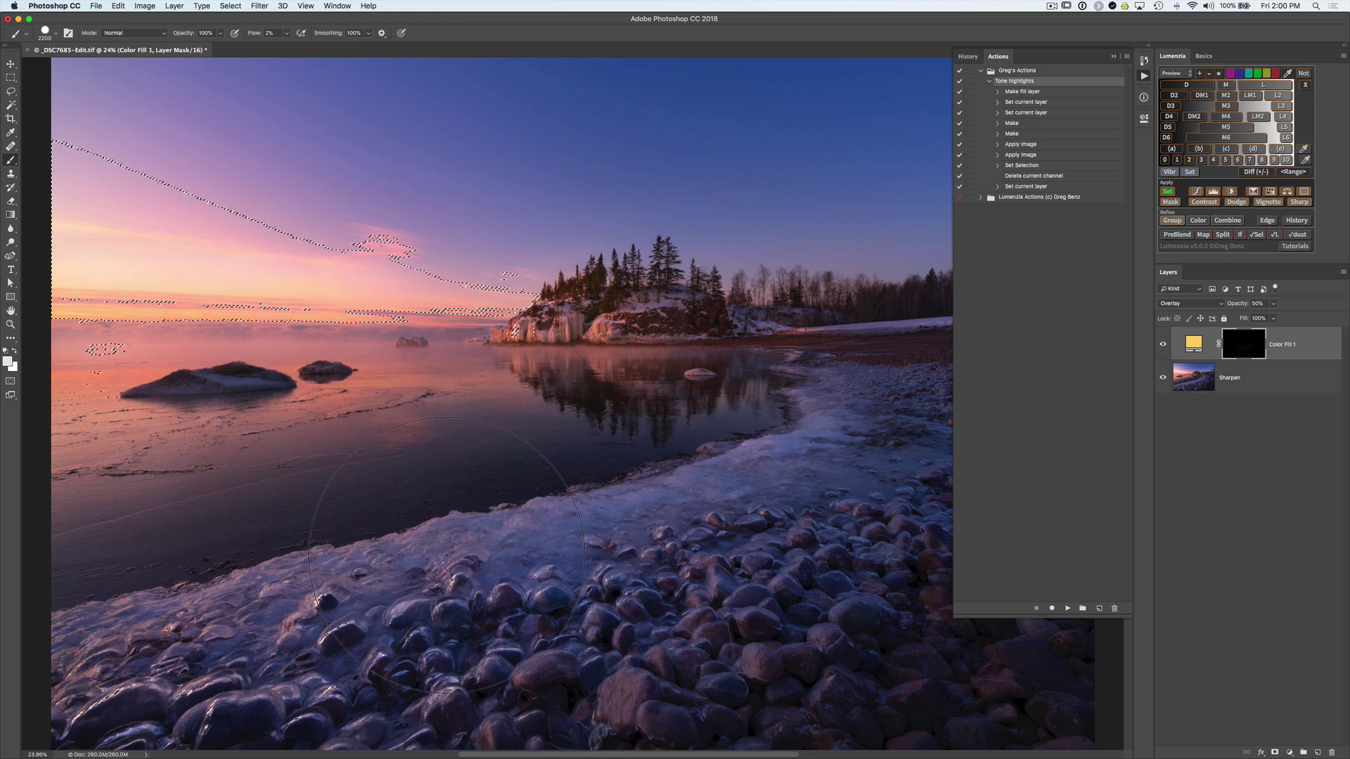
key(bracketleft)
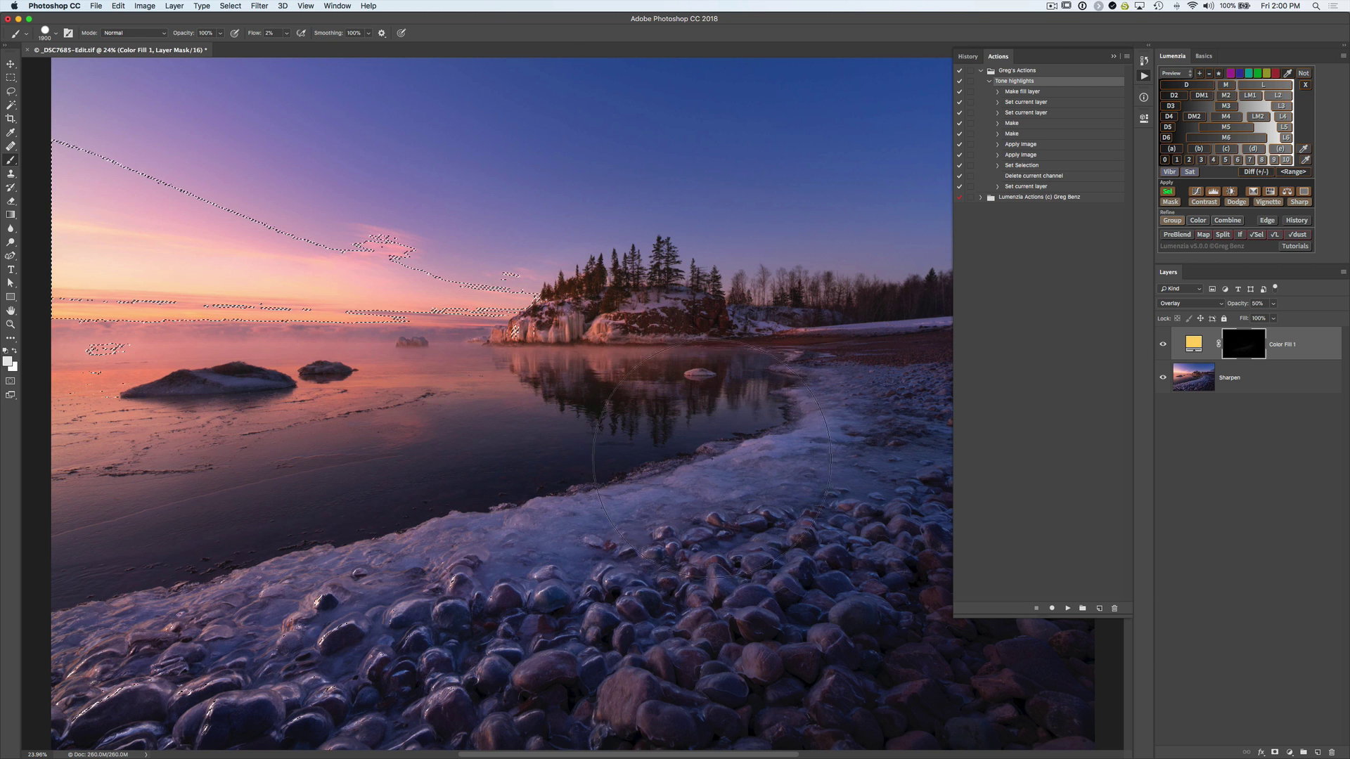
drag(255, 33, 267, 33)
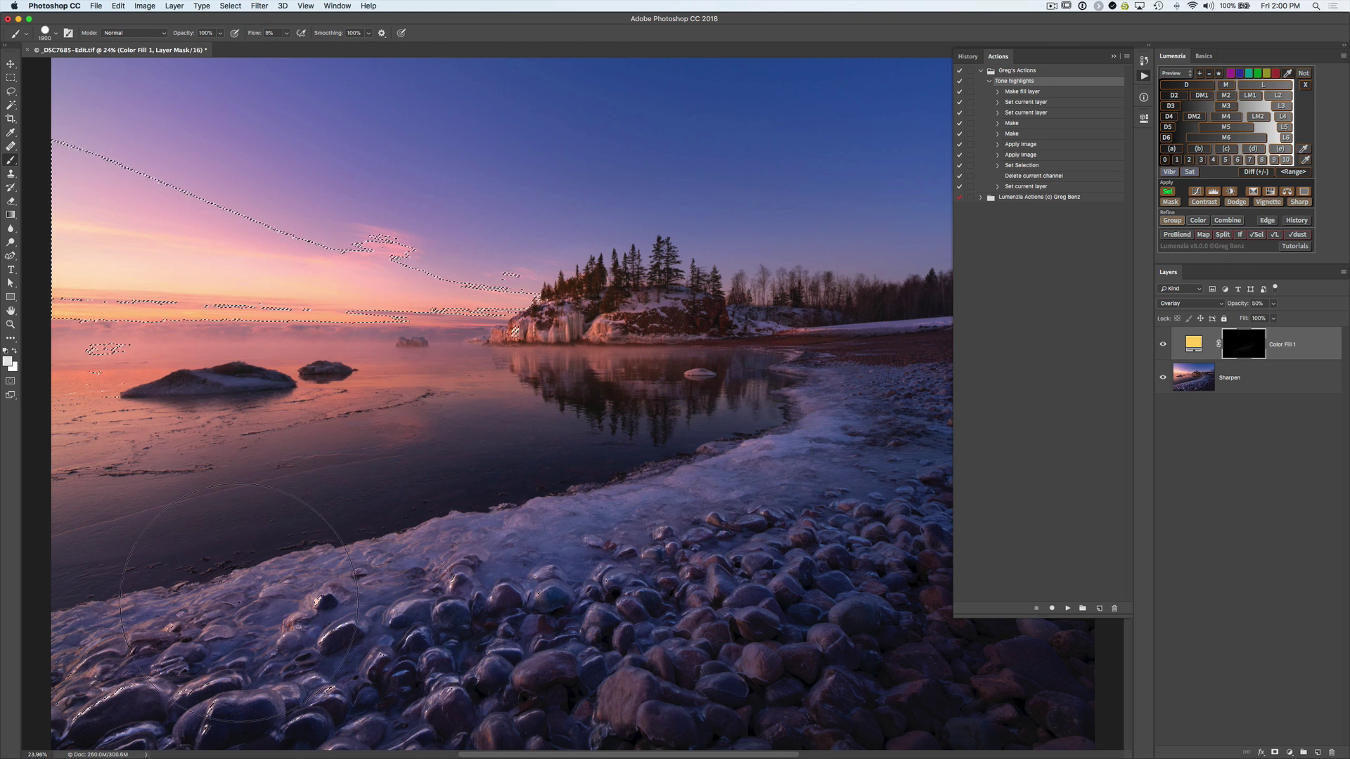
mouse_move(812, 420)
mouse_down()
mouse_move(792, 456)
mouse_move(215, 647)
mouse_move(292, 699)
mouse_move(346, 688)
mouse_up()
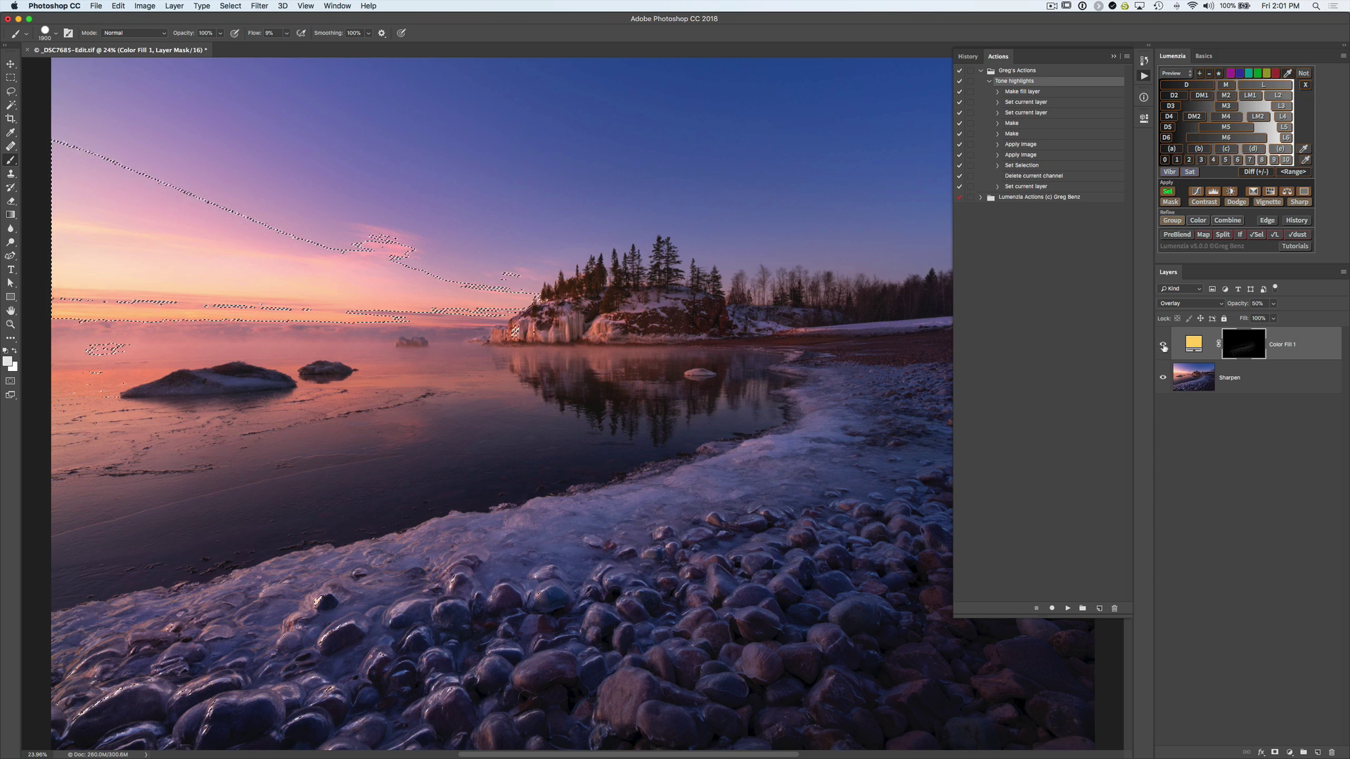
click(1163, 346)
click(1163, 346)
click(1164, 346)
click(1163, 346)
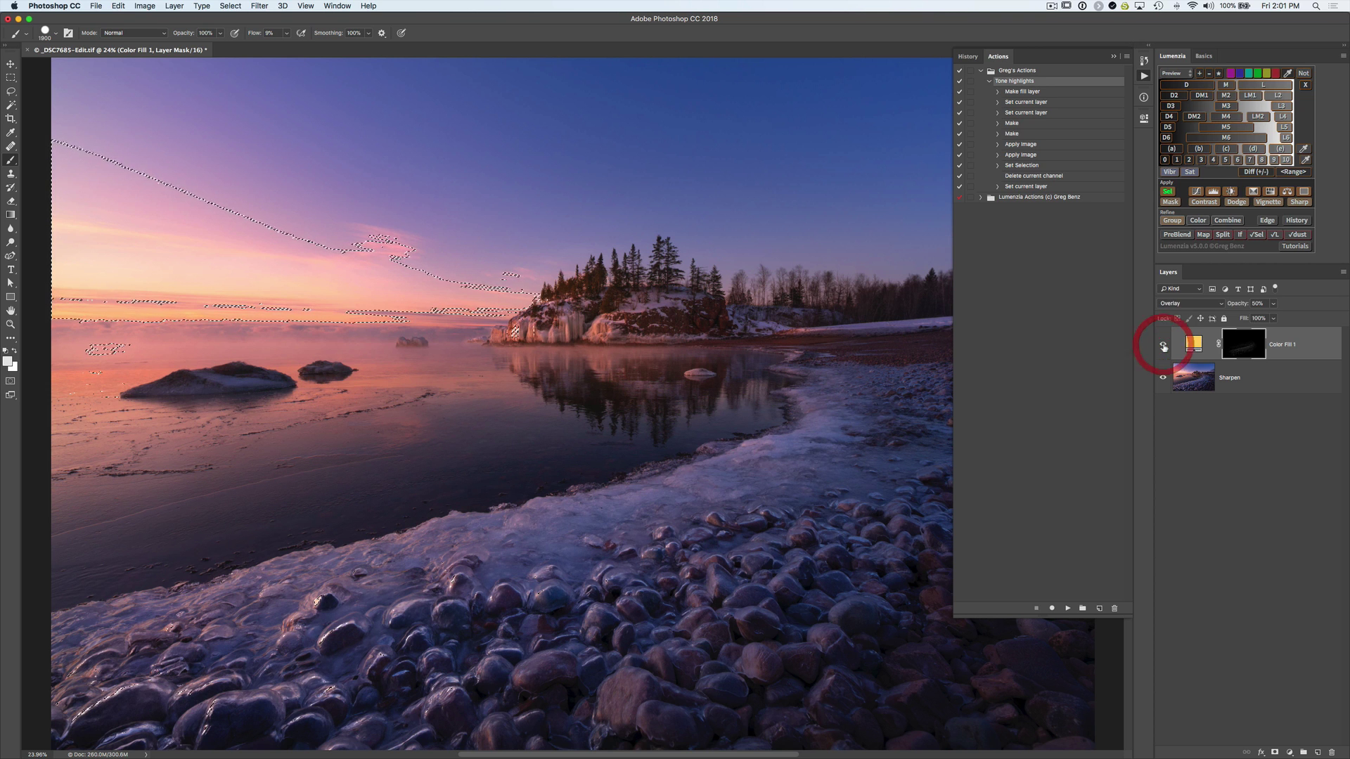